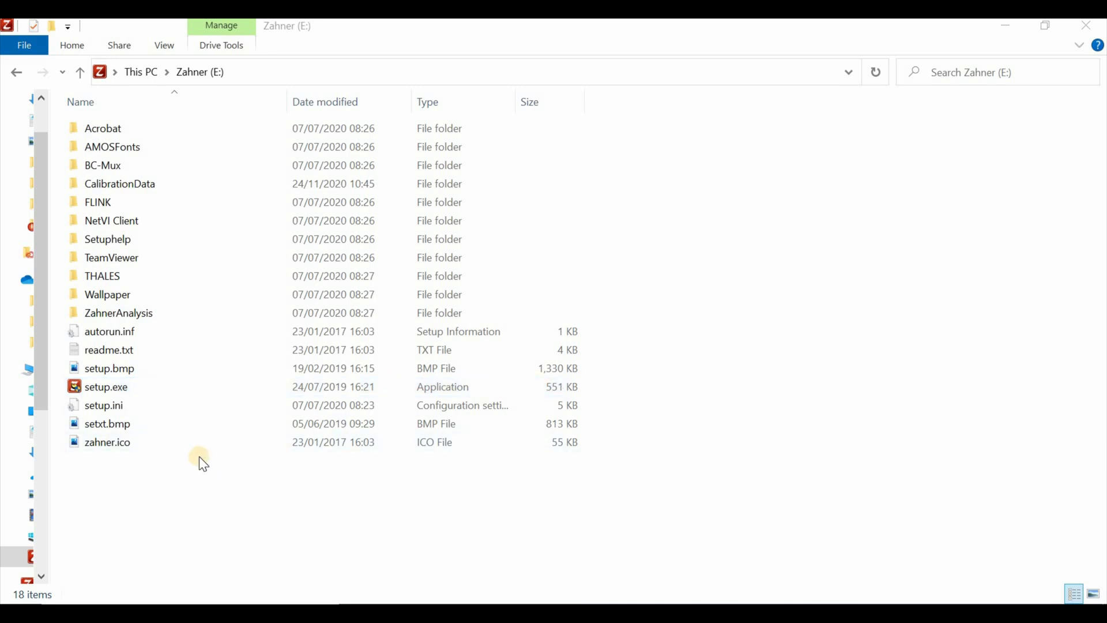
# Step: Run setup.exe from the Zahner drive and start installing Thales Software and Calibration Data with the system name USB and all add-ons
pyautogui.doubleClick(88, 388)
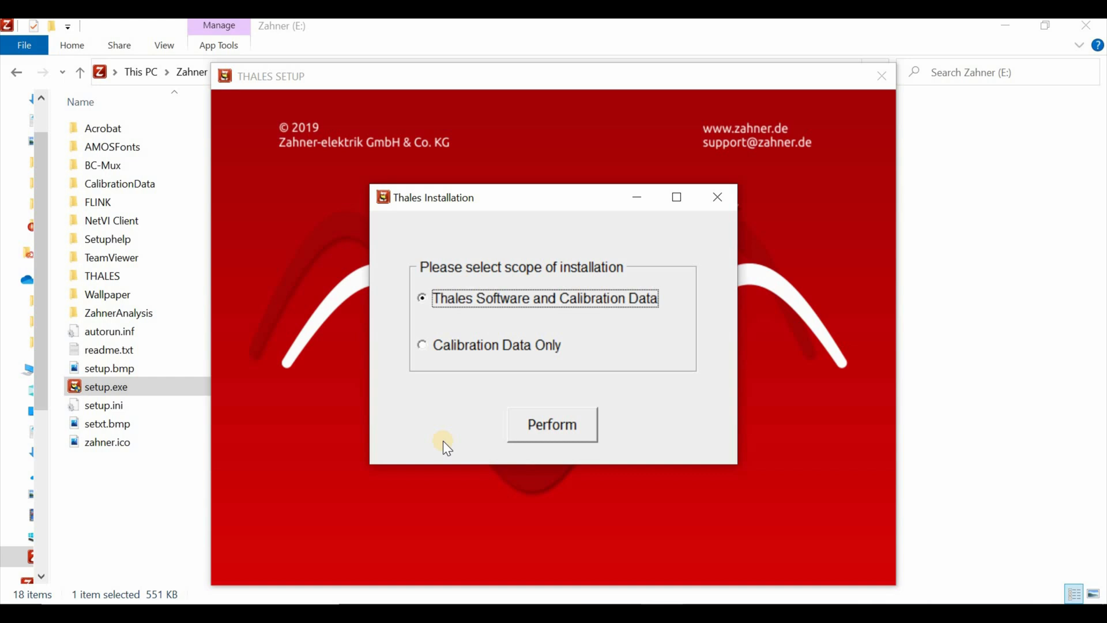
pyautogui.click(429, 350)
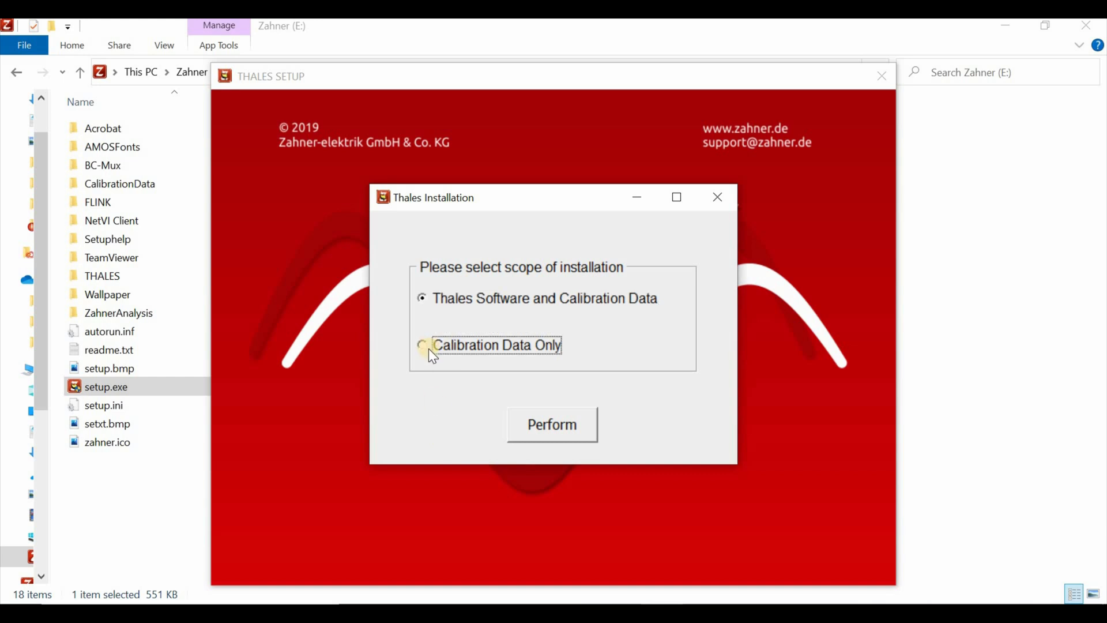
pyautogui.click(467, 305)
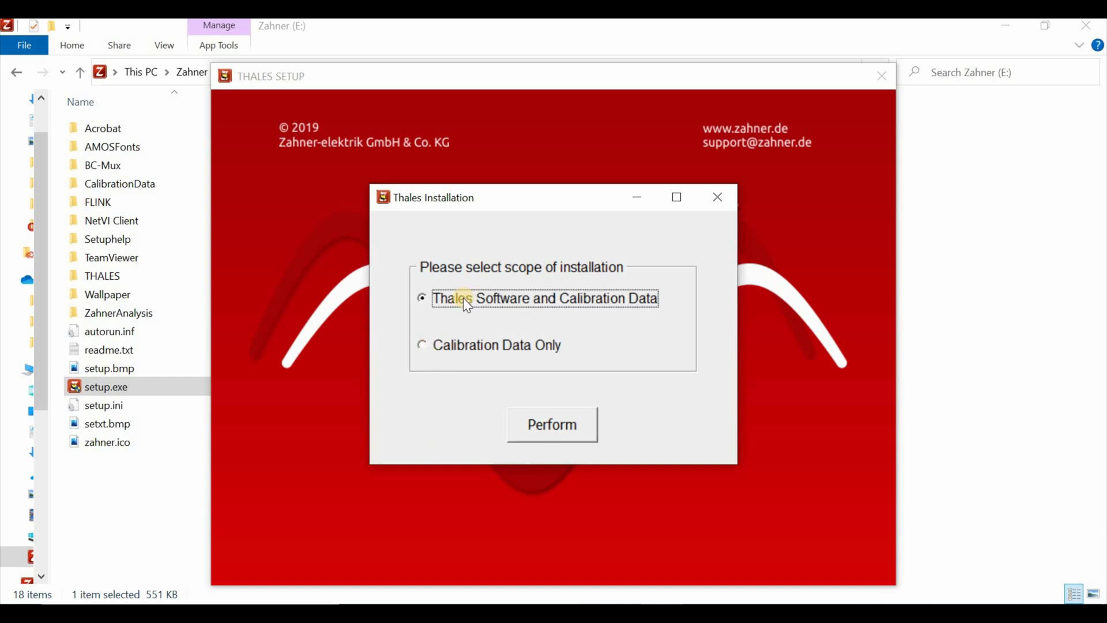
pyautogui.click(570, 424)
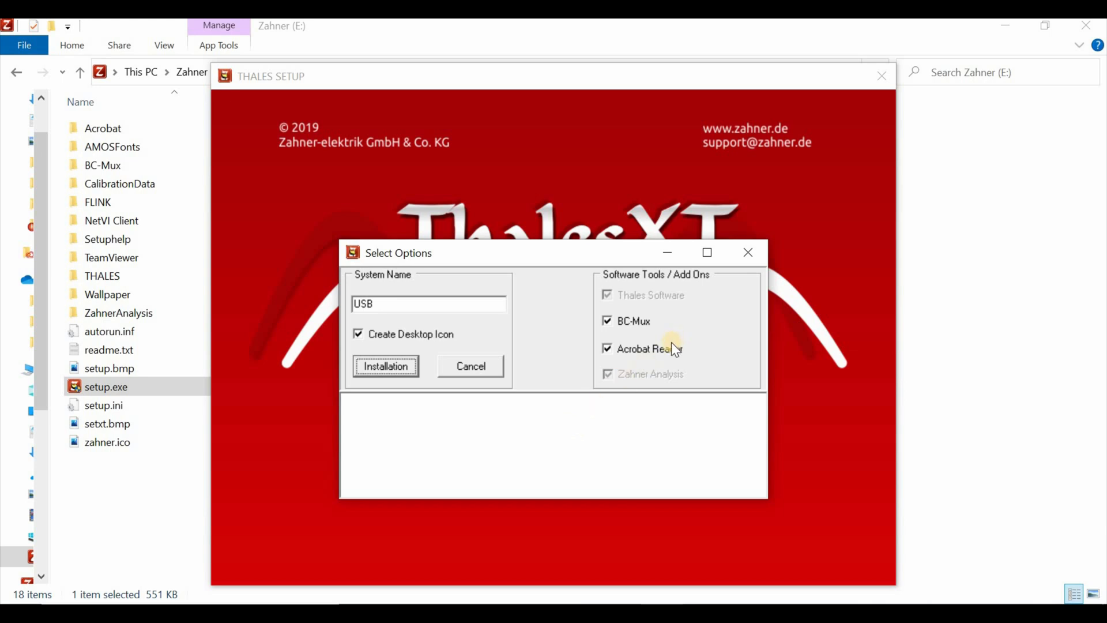
pyautogui.click(385, 368)
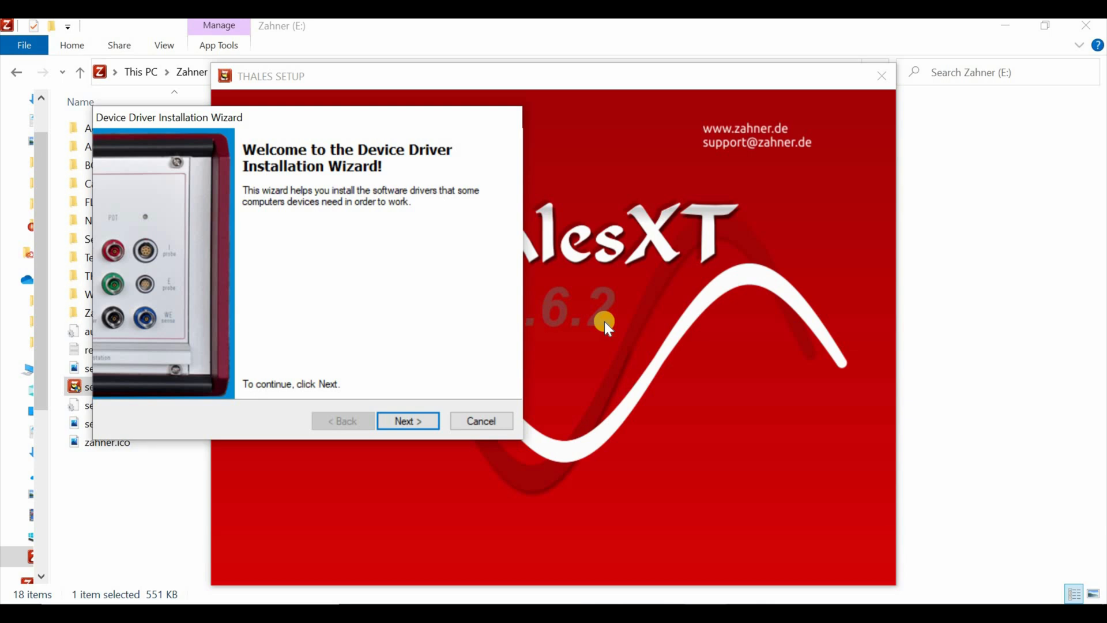
# Step: Install the device drivers by completing both Device Driver Installation Wizards
pyautogui.click(396, 421)
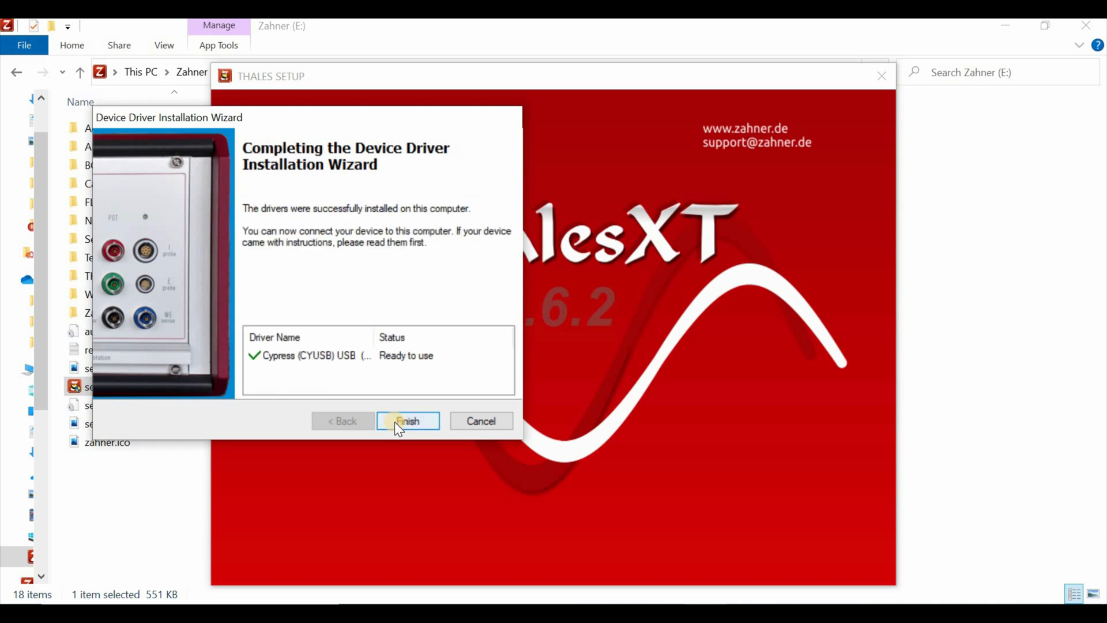
pyautogui.click(395, 423)
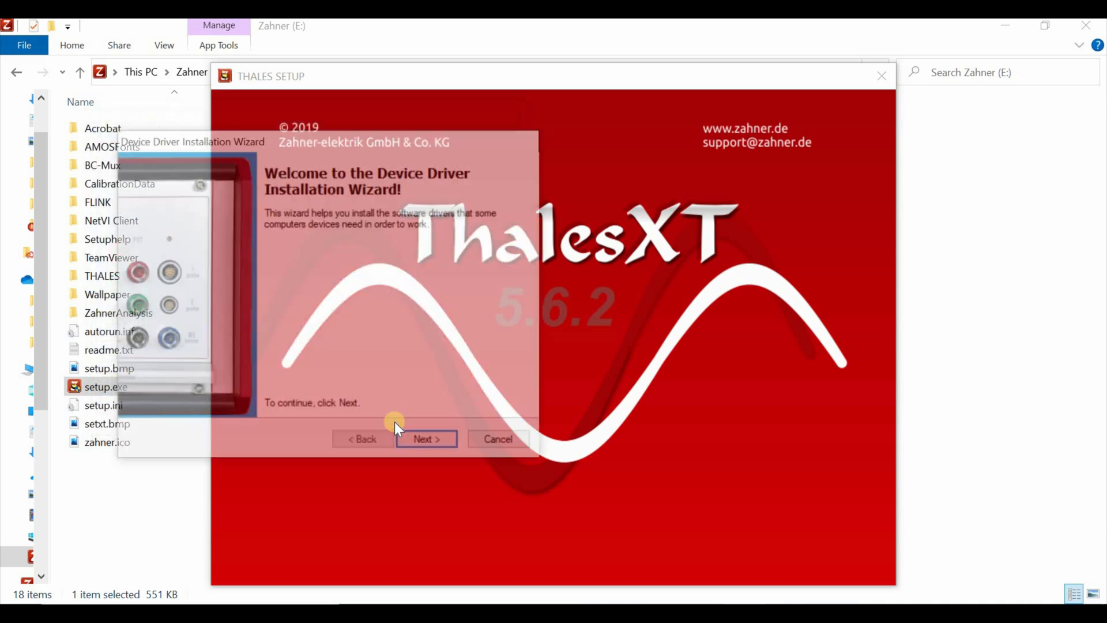
pyautogui.click(430, 445)
pyautogui.click(430, 447)
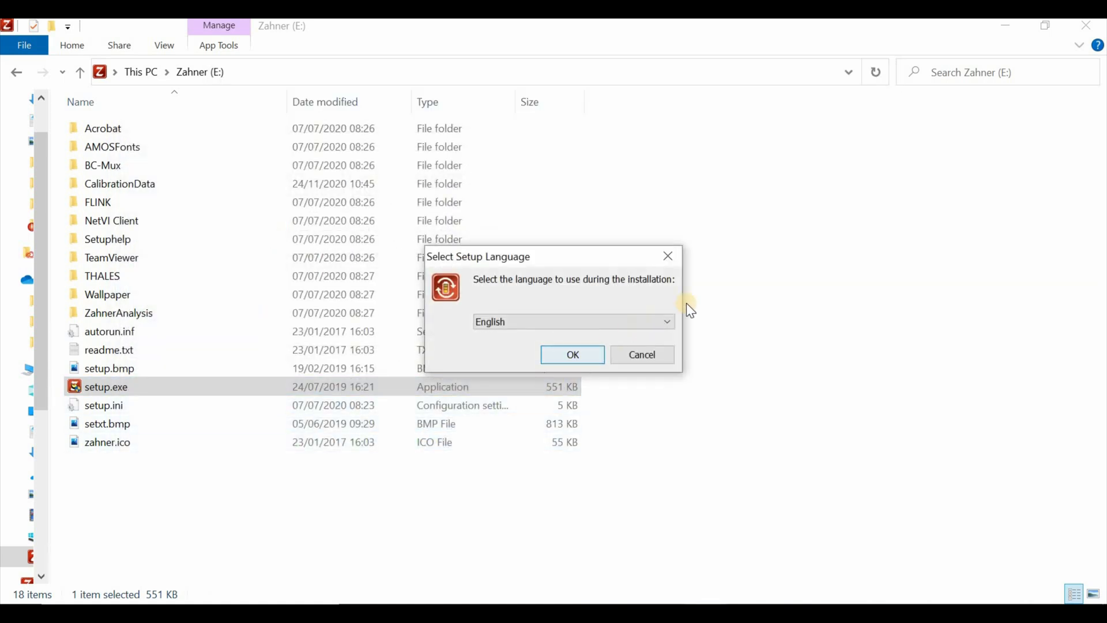
# Step: Install BC-Mux in English into the existing C:\Program Files (x86)\Zahner\BC-Mux folder with the Zahner\BC-Mux Start Menu folder, without launching it
pyautogui.click(657, 320)
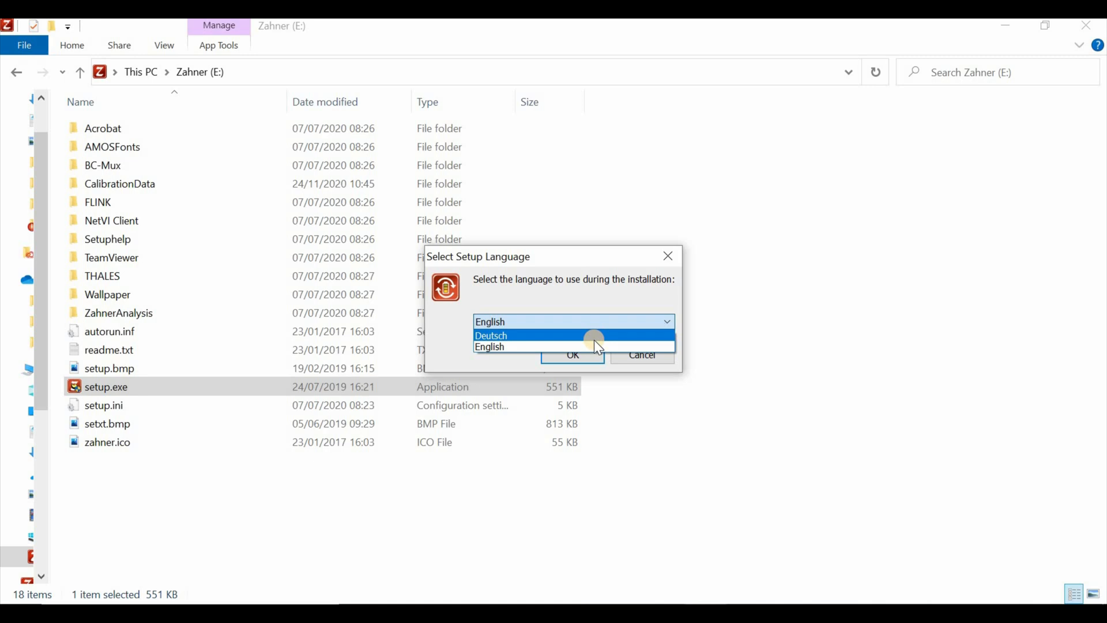
pyautogui.click(582, 347)
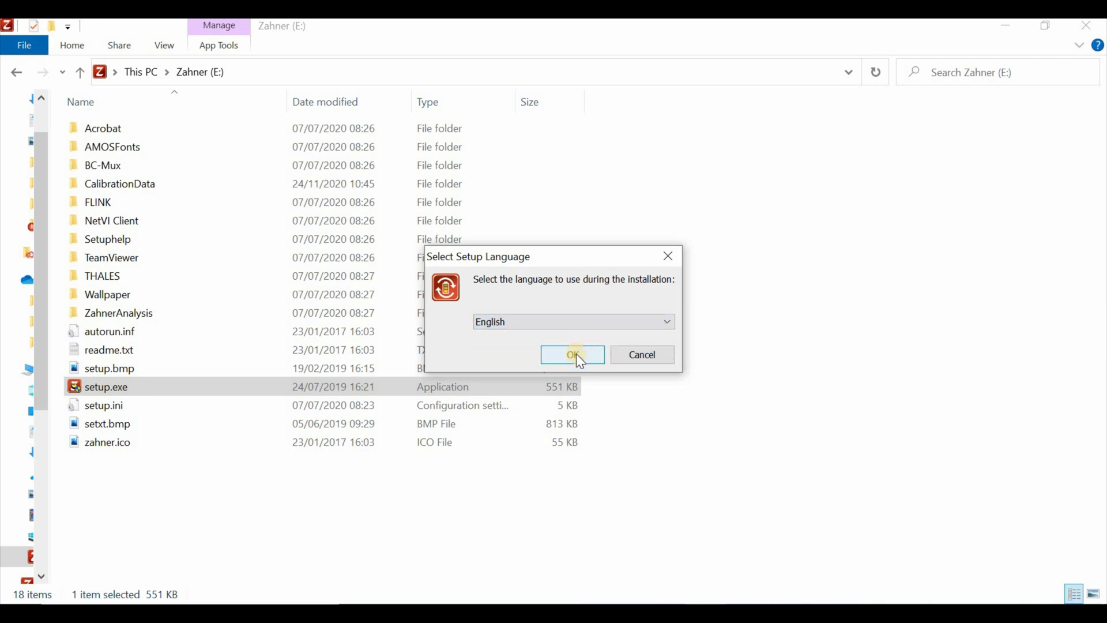
pyautogui.click(576, 354)
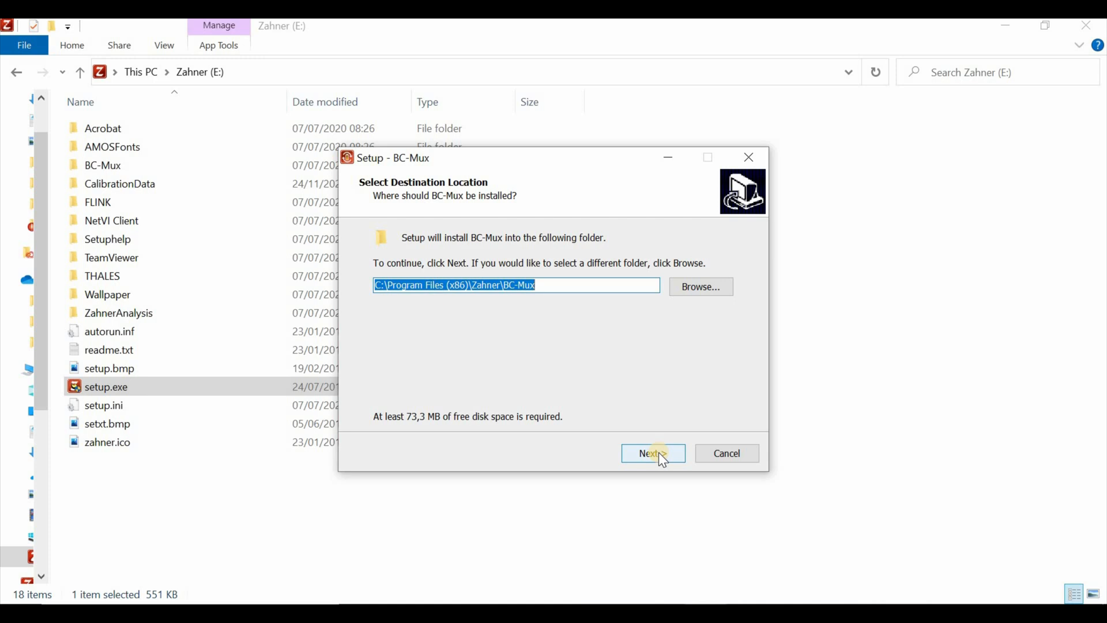
pyautogui.click(658, 452)
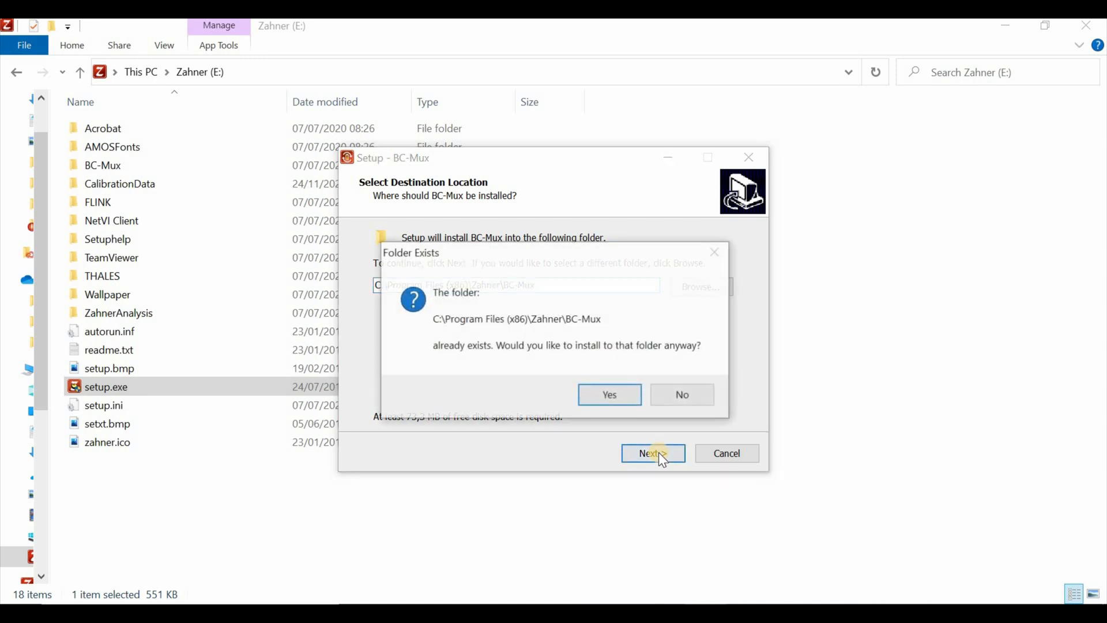
pyautogui.click(594, 396)
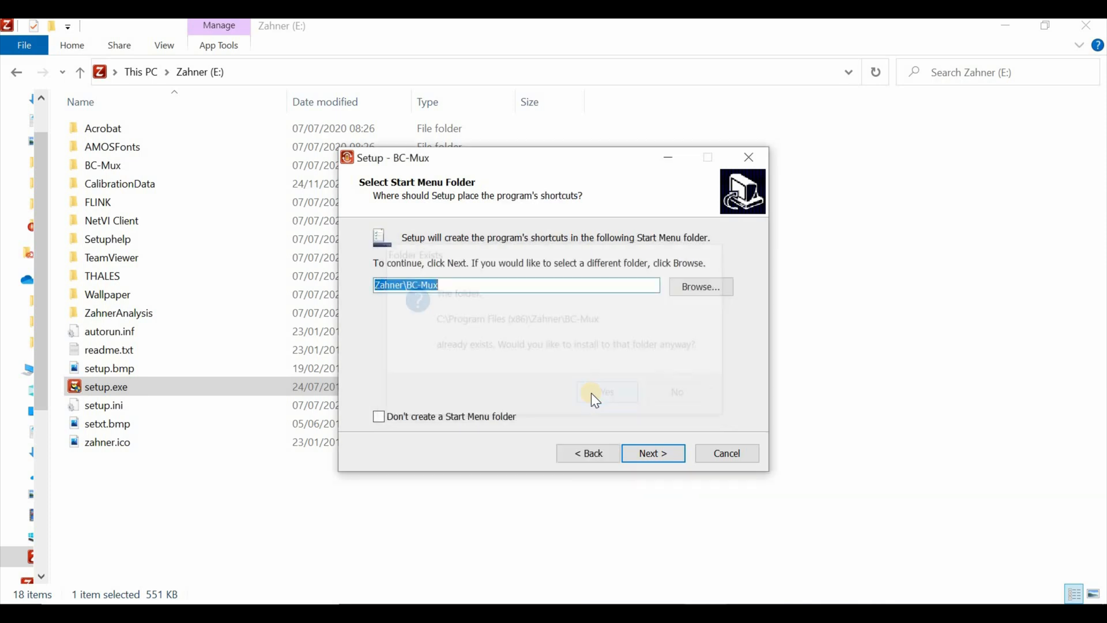
pyautogui.click(655, 453)
pyautogui.click(654, 453)
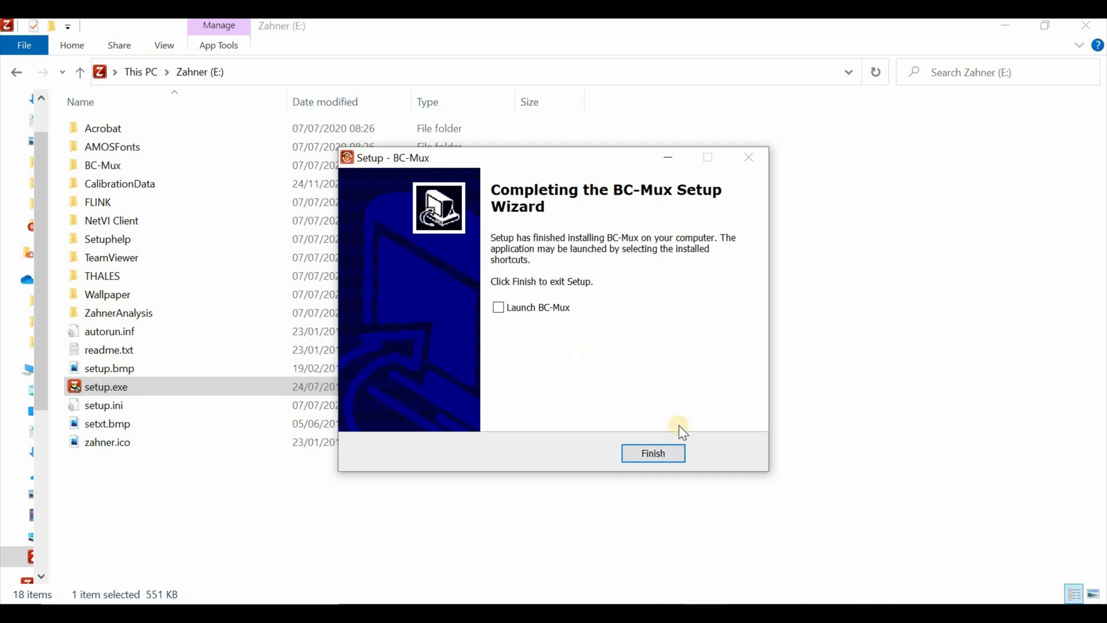
pyautogui.click(642, 452)
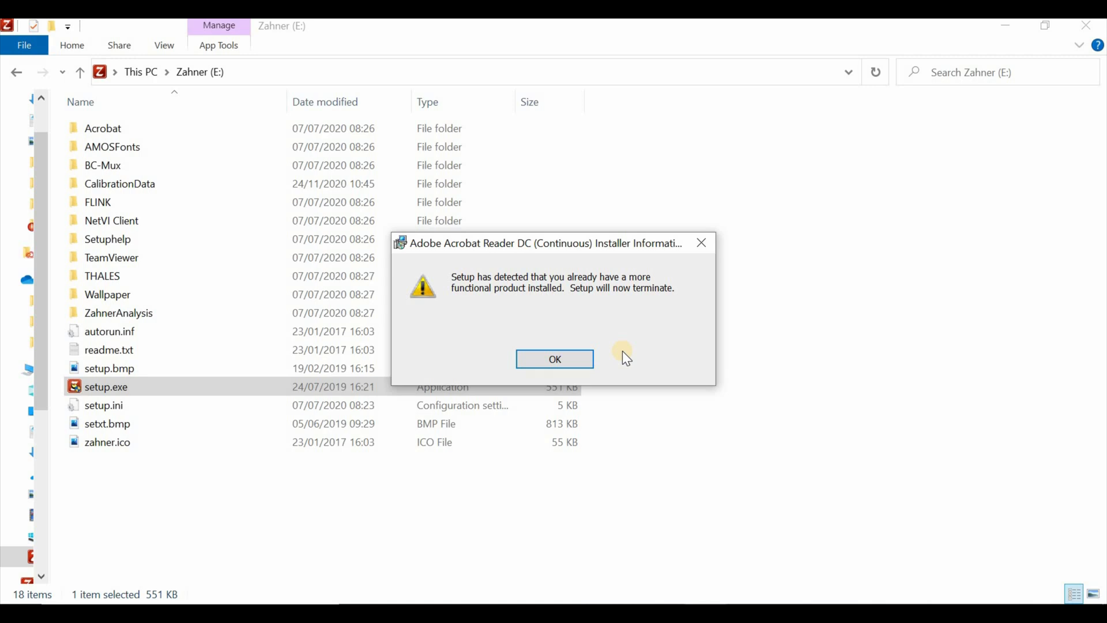
# Step: Close the Adobe Acrobat Reader installer and install Zahner Analysis 3.1.0 with its default components, accepting the license agreement
pyautogui.click(537, 359)
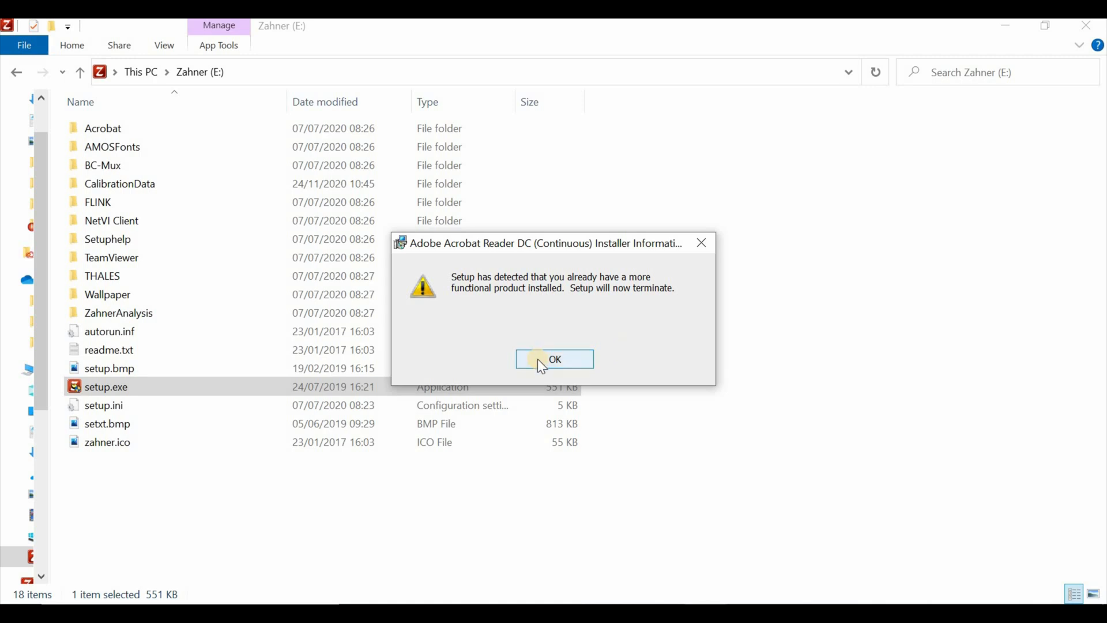
pyautogui.click(618, 461)
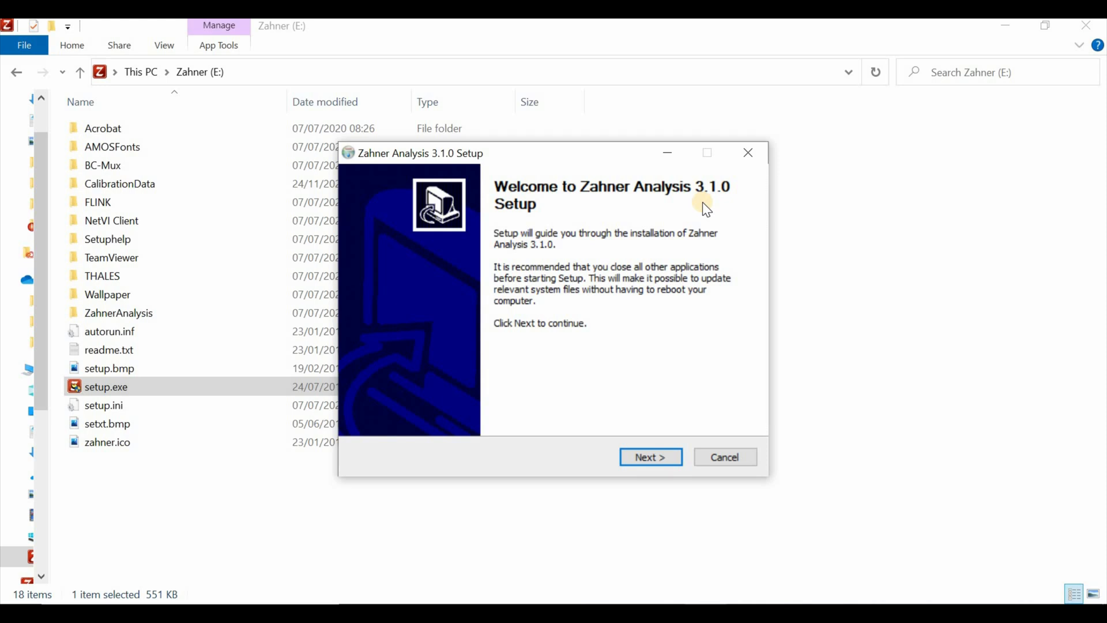
pyautogui.click(652, 458)
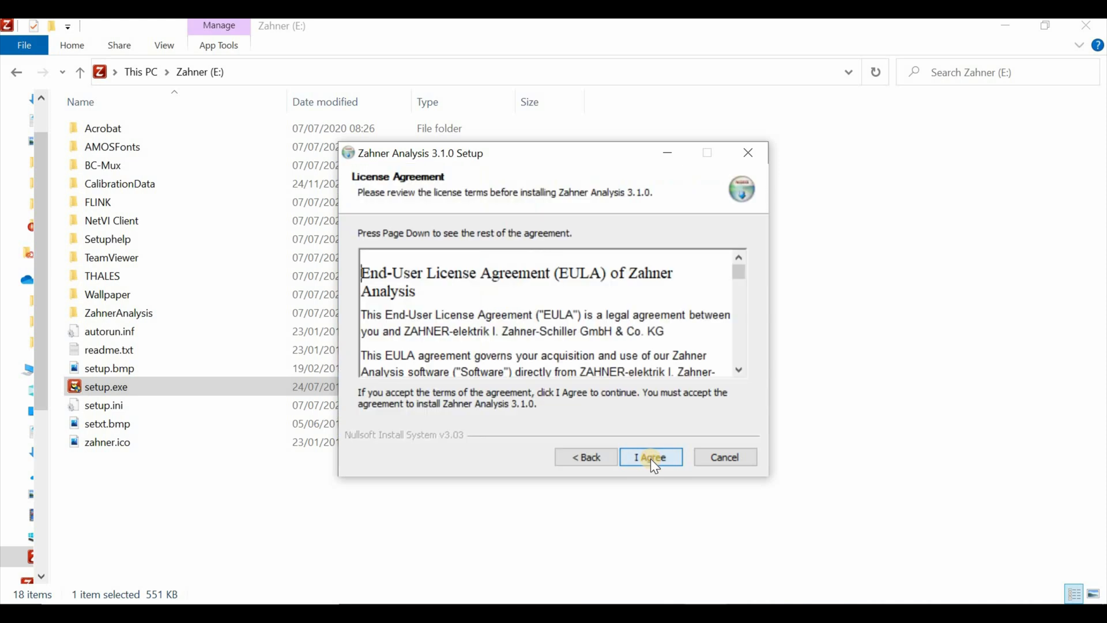
pyautogui.click(651, 458)
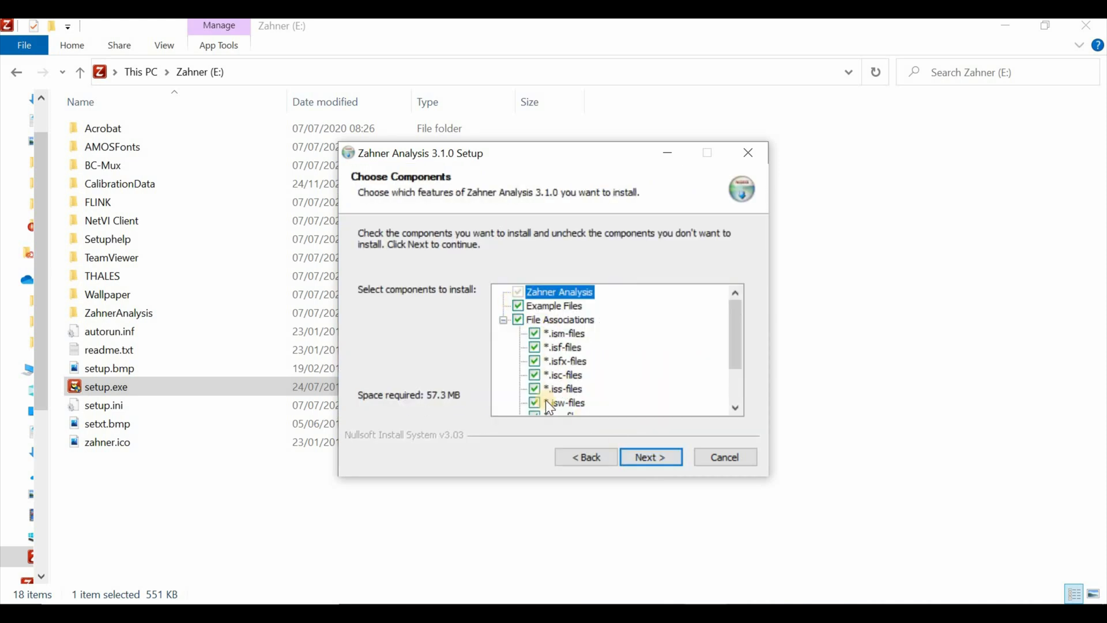
pyautogui.click(650, 458)
pyautogui.click(650, 459)
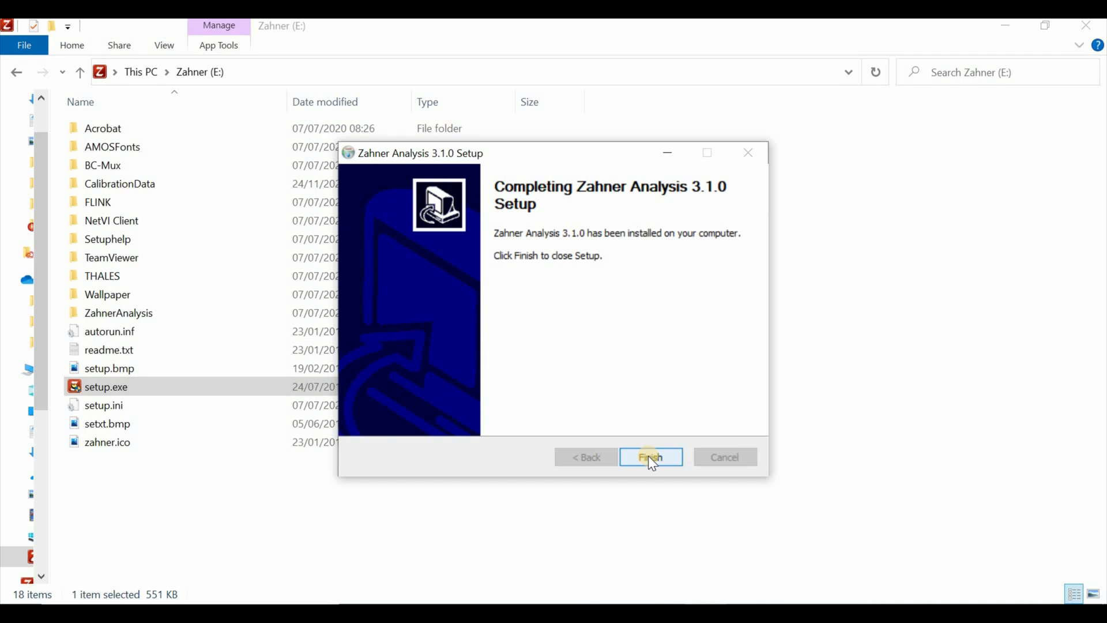
pyautogui.click(648, 457)
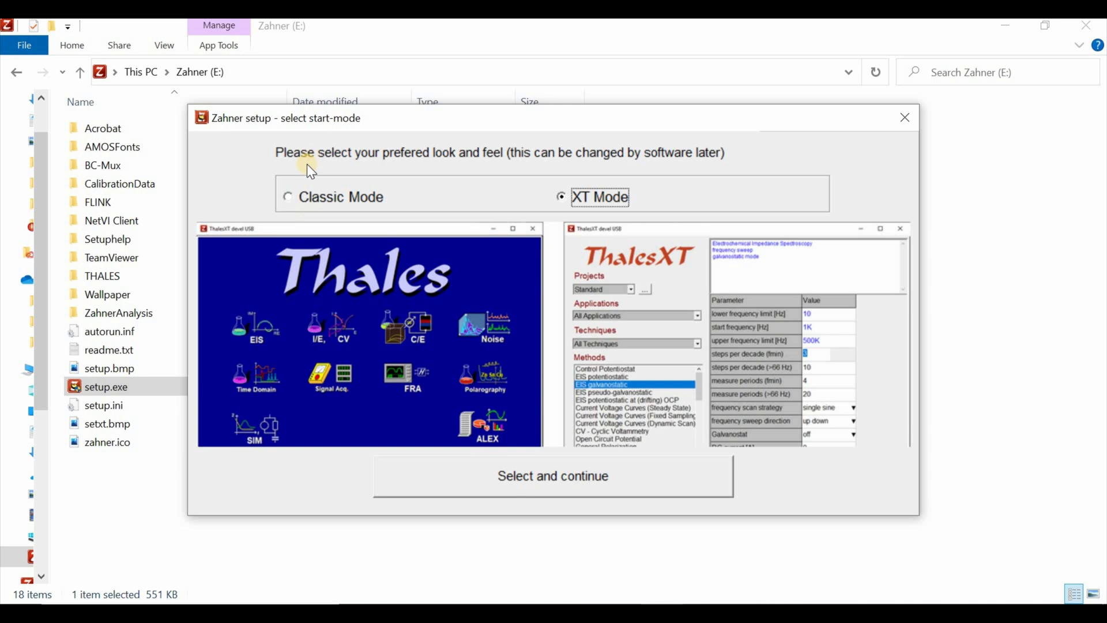
# Step: Select Classic Mode as the start mode, and install the calibration data in English through to the end of setup
pyautogui.click(294, 199)
pyautogui.click(577, 486)
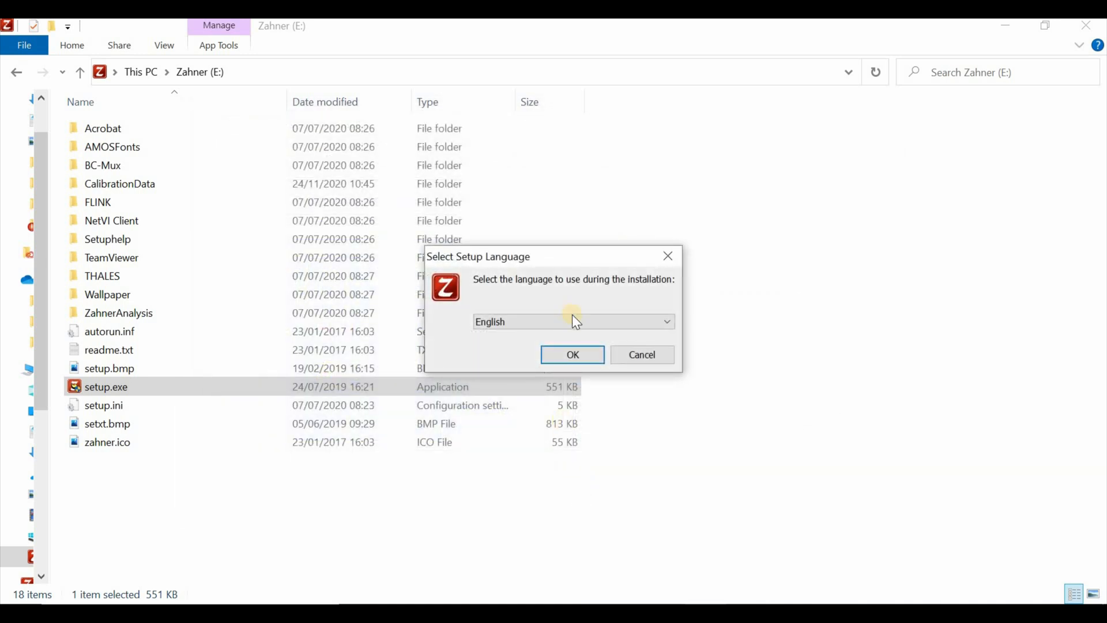
pyautogui.click(569, 369)
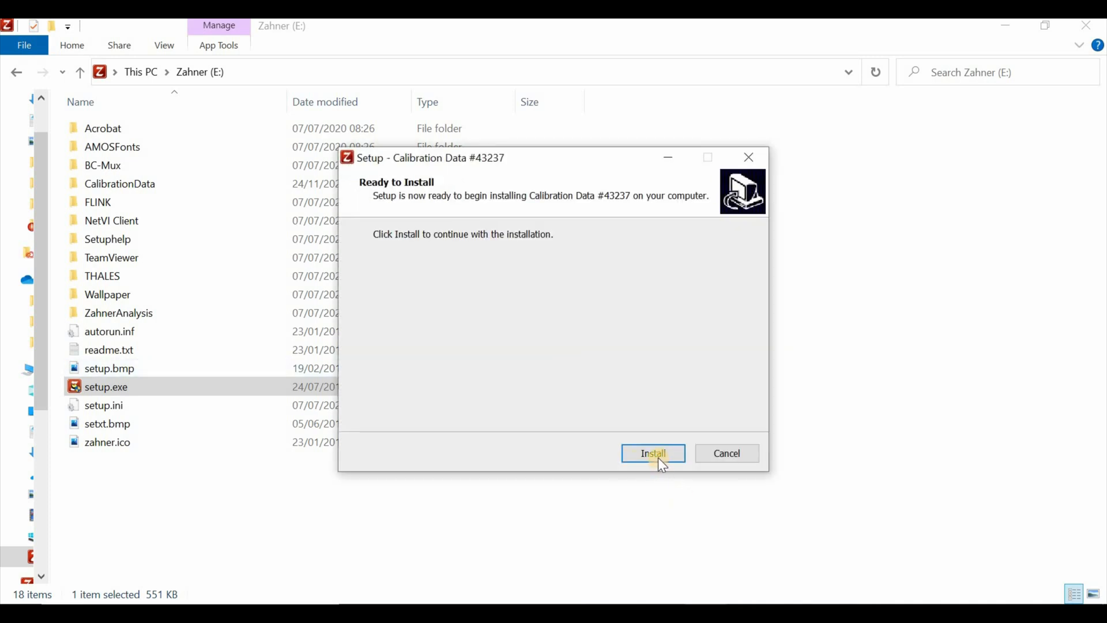
pyautogui.click(654, 454)
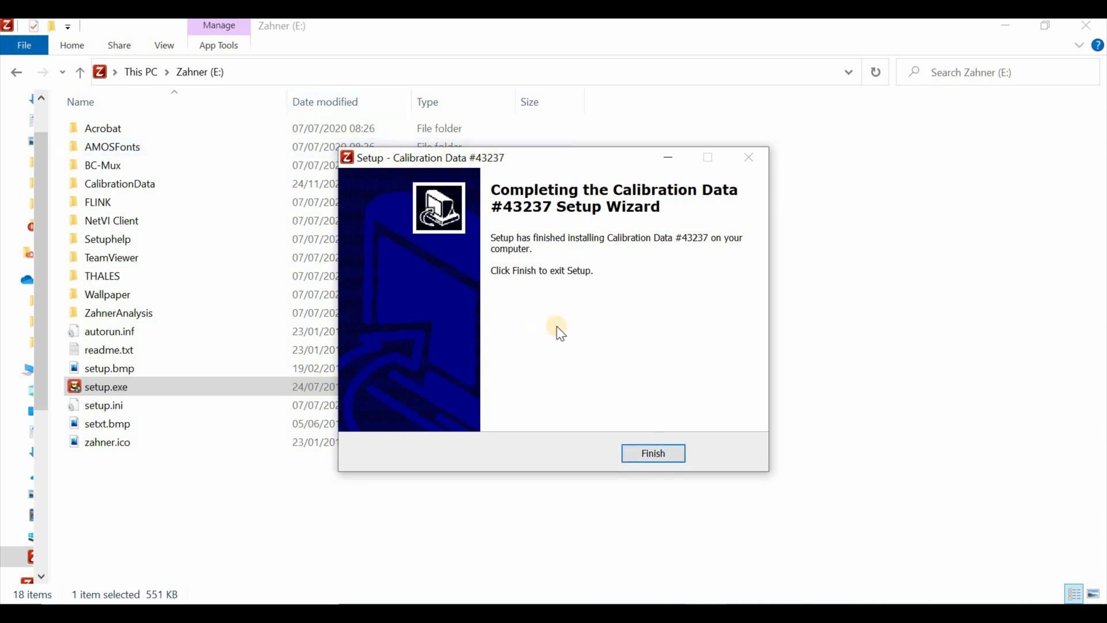
pyautogui.click(654, 454)
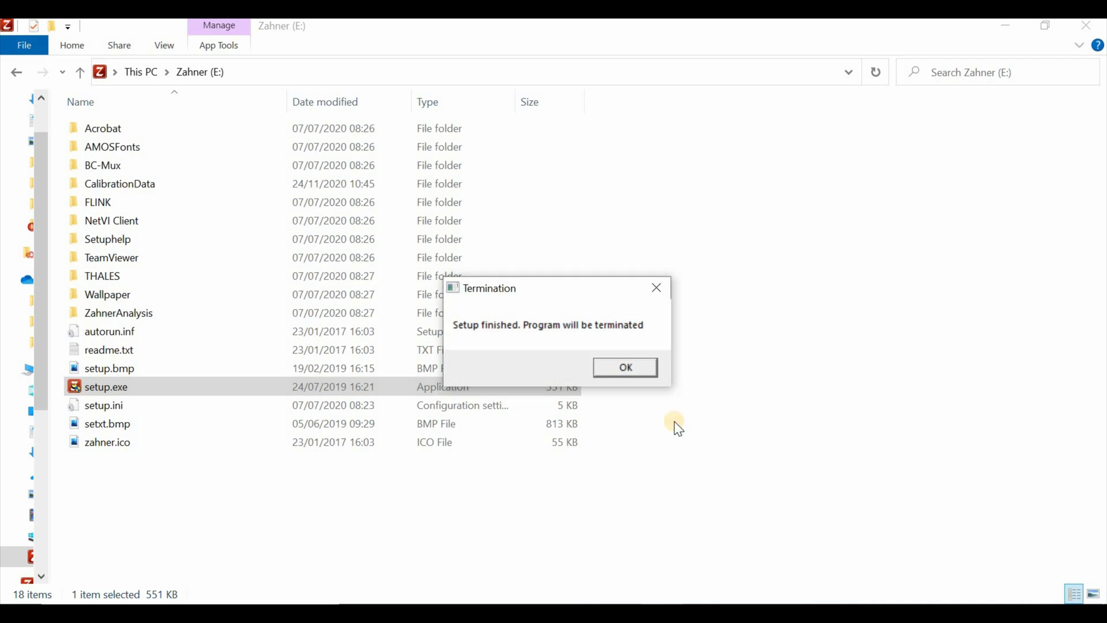
pyautogui.click(650, 367)
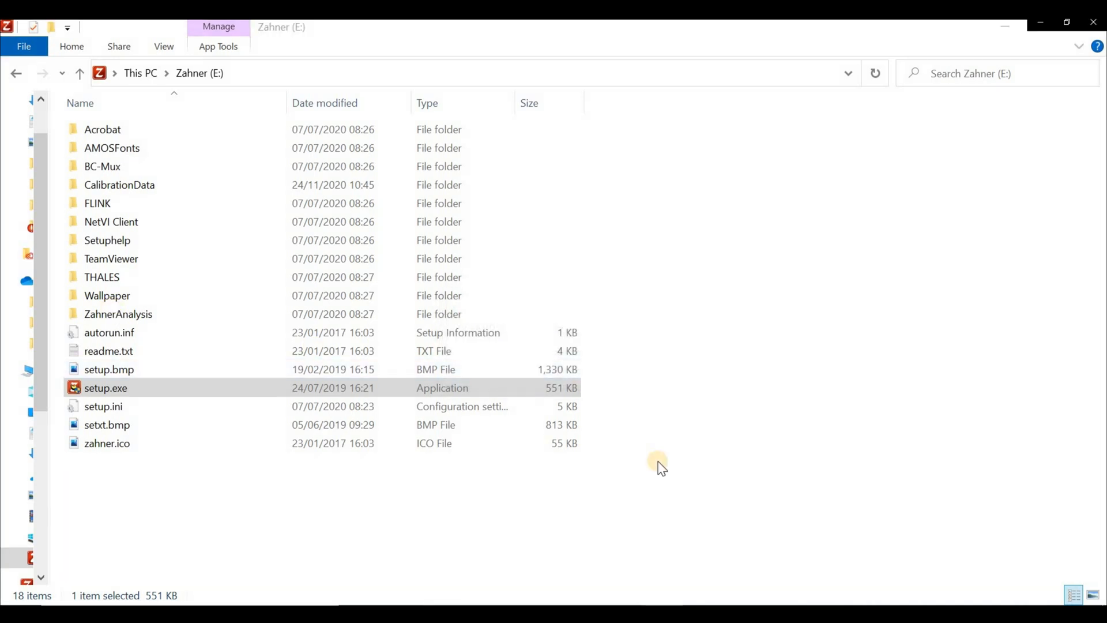